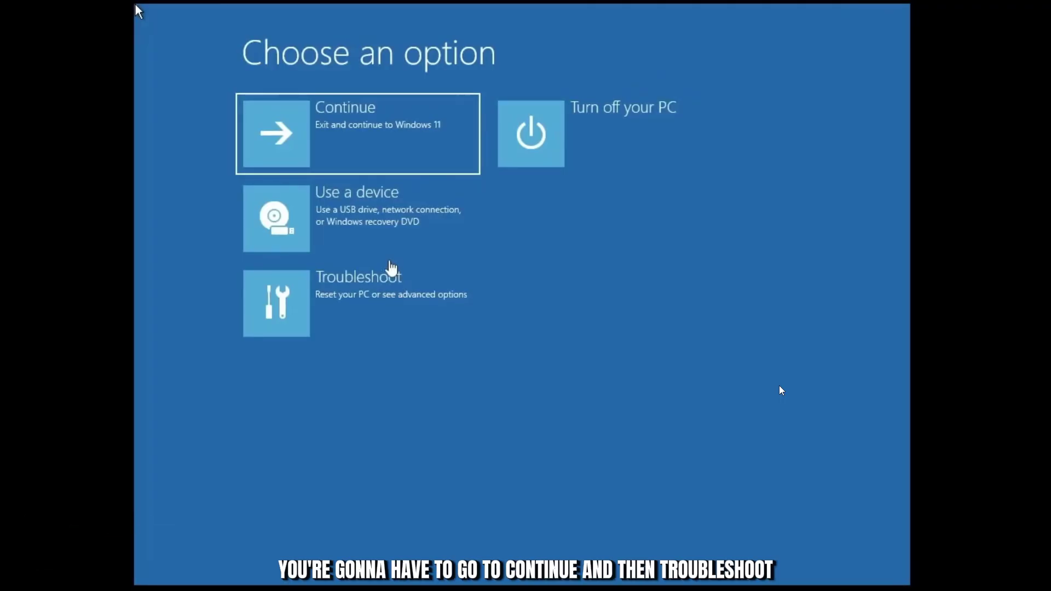
- Open Startup Settings from the advanced troubleshooting options of the Windows recovery environment
{"action": "left_click", "coordinate": [390, 264]}
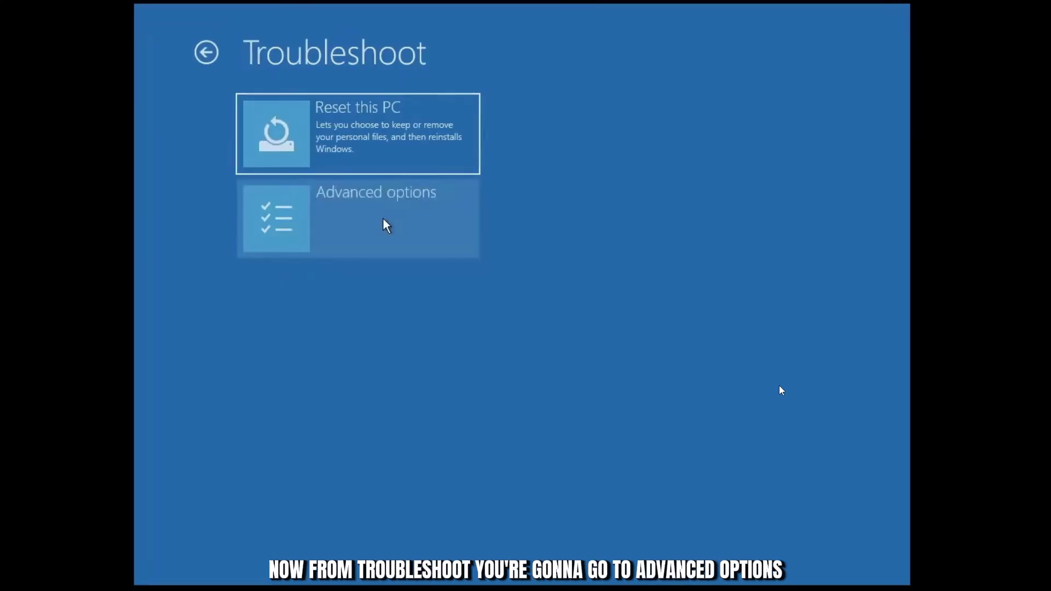
{"action": "left_click", "coordinate": [387, 225]}
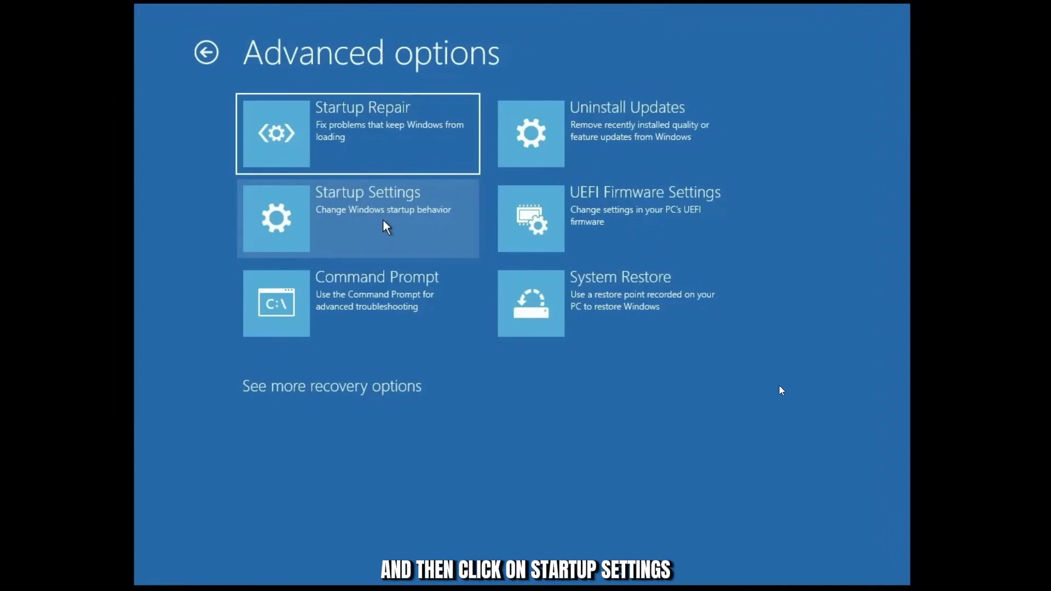
{"action": "left_click", "coordinate": [386, 226]}
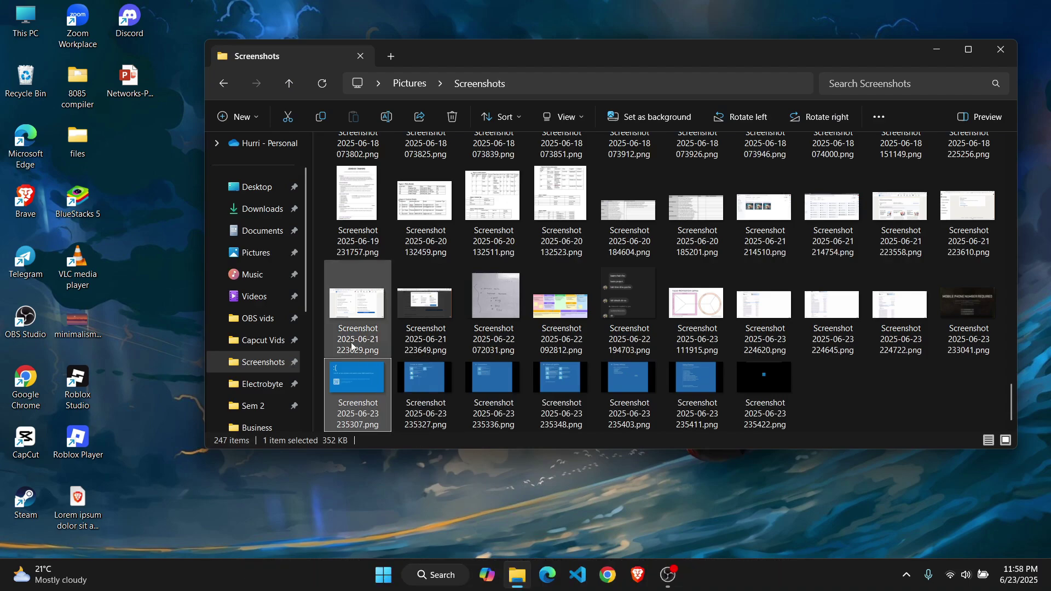
- Open the properties of This PC and bring up its advanced system settings
{"action": "scroll", "coordinate": [277, 208], "scroll_direction": "up", "scroll_amount": 2}
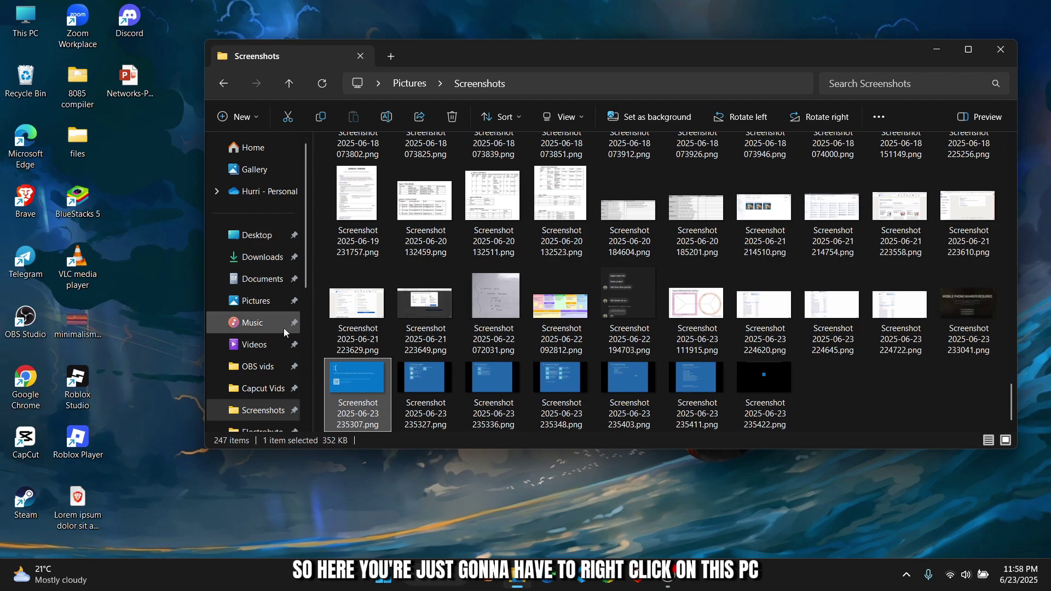
{"action": "scroll", "coordinate": [268, 307], "scroll_direction": "down", "scroll_amount": 5}
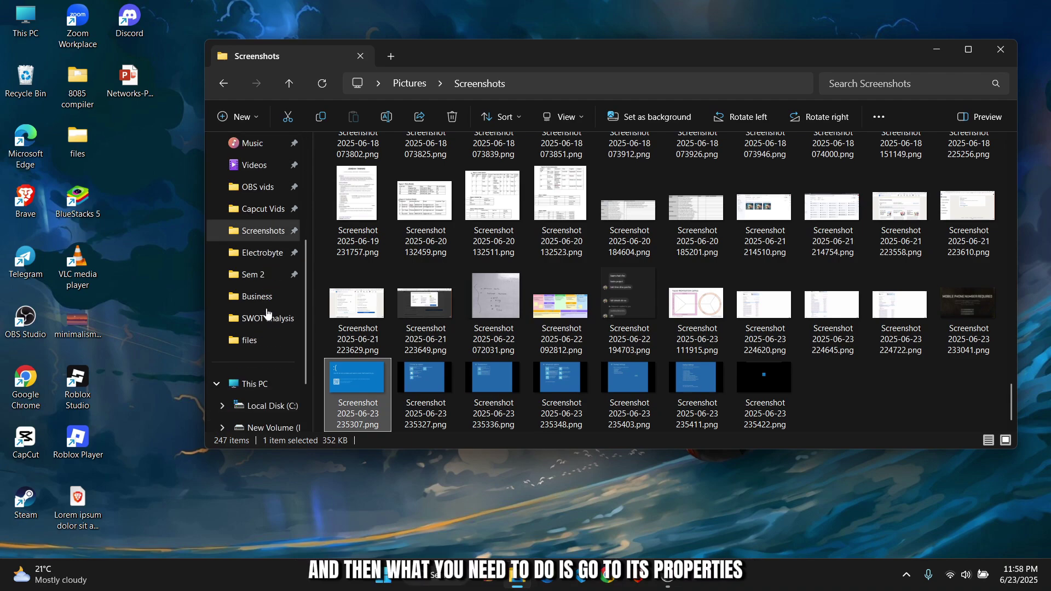
{"action": "scroll", "coordinate": [268, 314], "scroll_direction": "down", "scroll_amount": 1}
{"action": "right_click", "coordinate": [267, 362]}
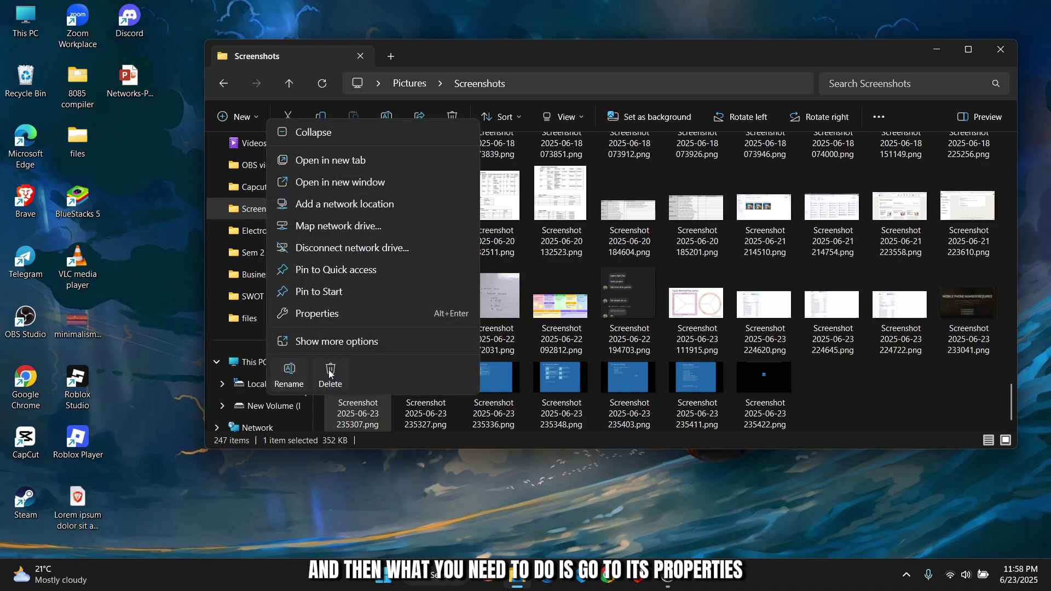
{"action": "left_click", "coordinate": [359, 305]}
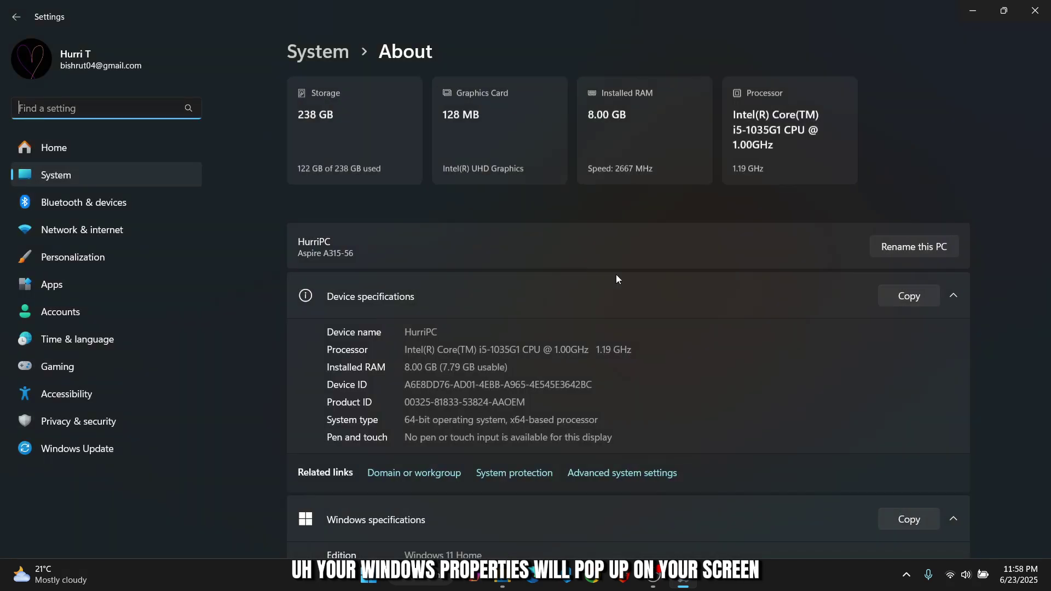
{"action": "left_click", "coordinate": [620, 478]}
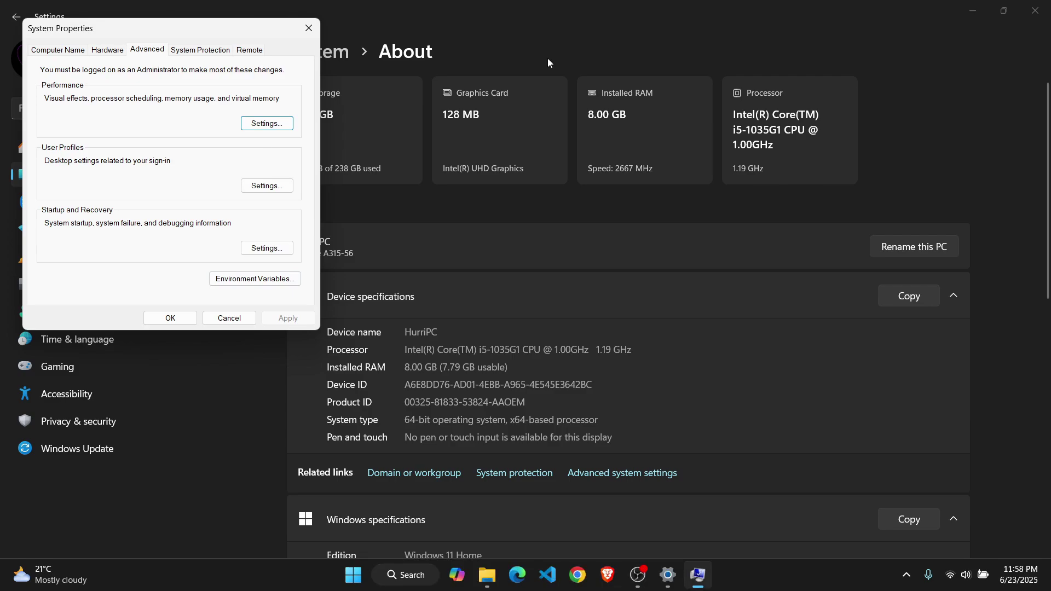
- Clear the Settings and File Explorer windows off the desktop and move the System Properties dialog closer to the centre
{"action": "left_click", "coordinate": [963, 11]}
{"action": "left_click", "coordinate": [997, 58]}
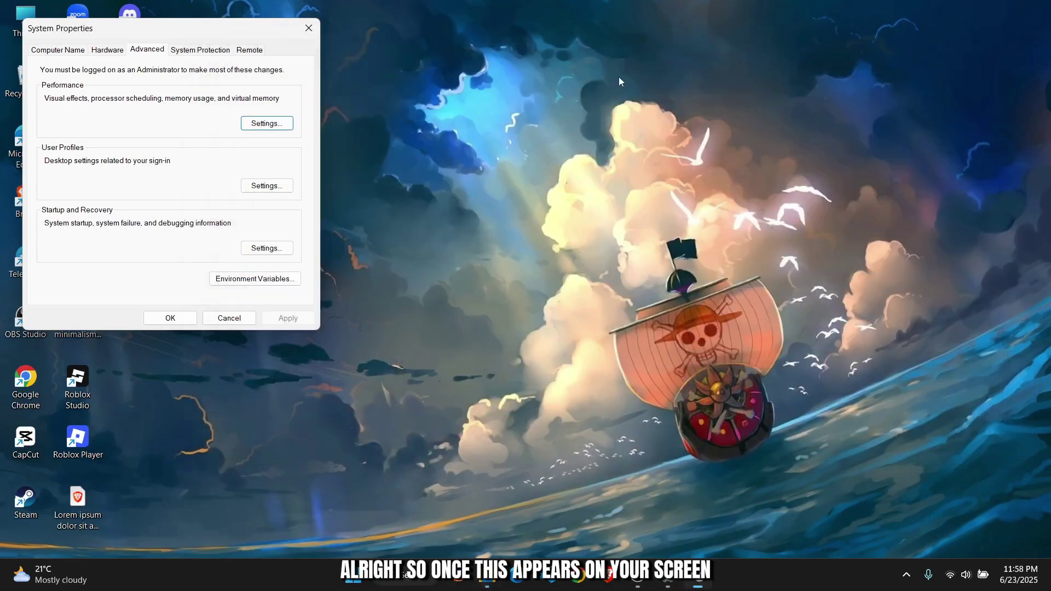
{"action": "left_click_drag", "start_coordinate": [196, 26], "coordinate": [440, 112]}
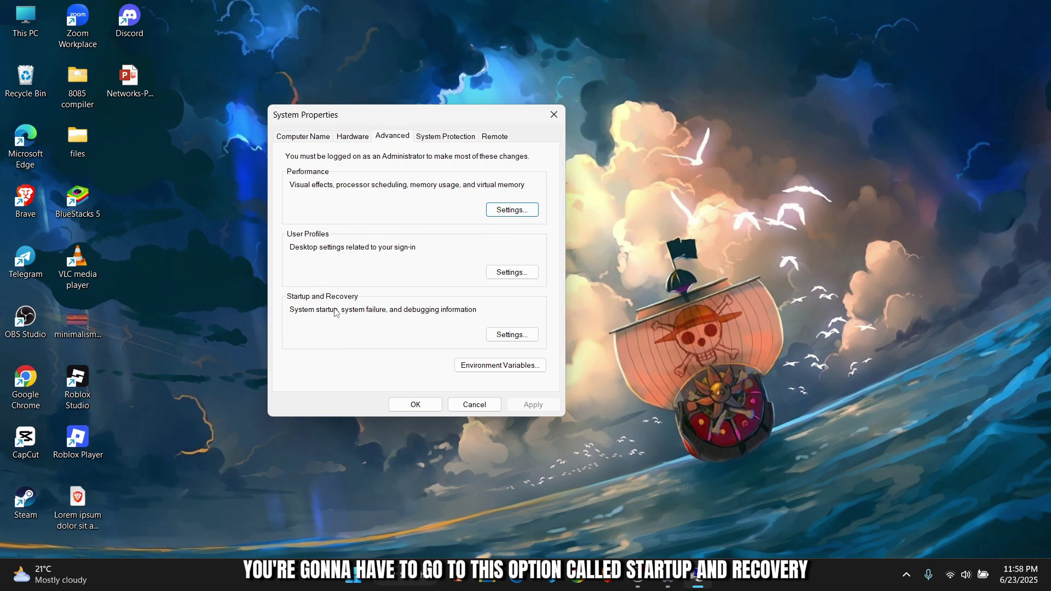
- Try to turn off automatic restart after a system failure in the Startup and Recovery settings
{"action": "left_click", "coordinate": [495, 335]}
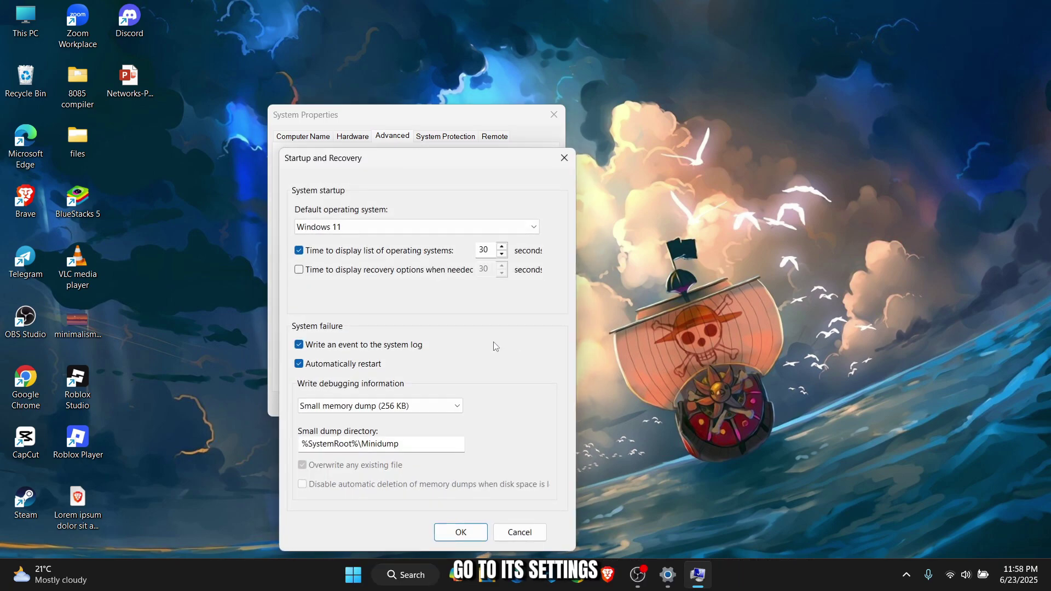
{"action": "left_click_drag", "start_coordinate": [456, 160], "coordinate": [536, 124]}
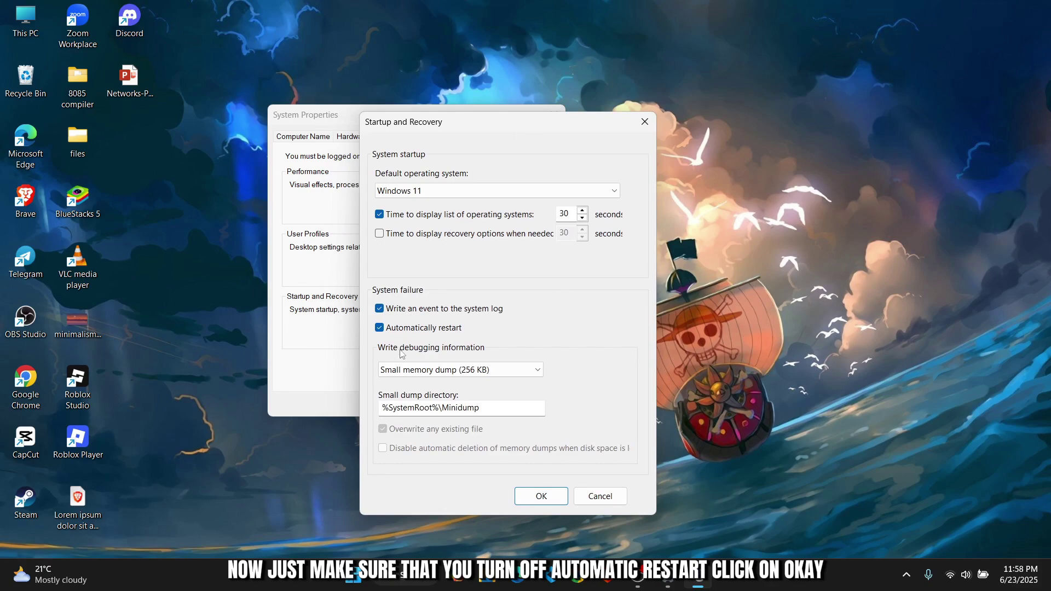
{"action": "left_click", "coordinate": [379, 327]}
{"action": "left_click", "coordinate": [538, 495]}
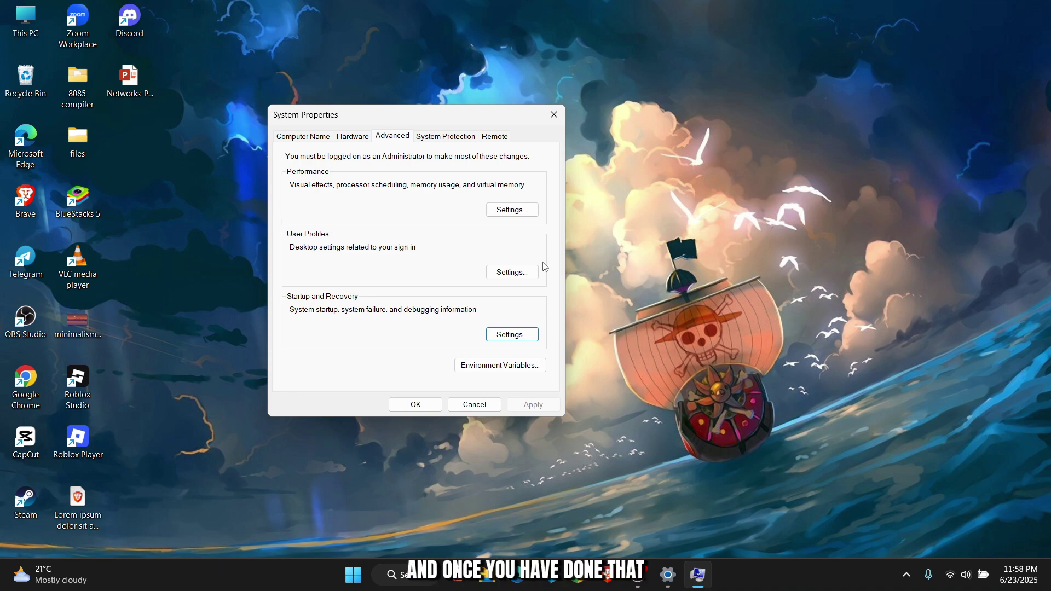
{"action": "left_click", "coordinate": [683, 375]}
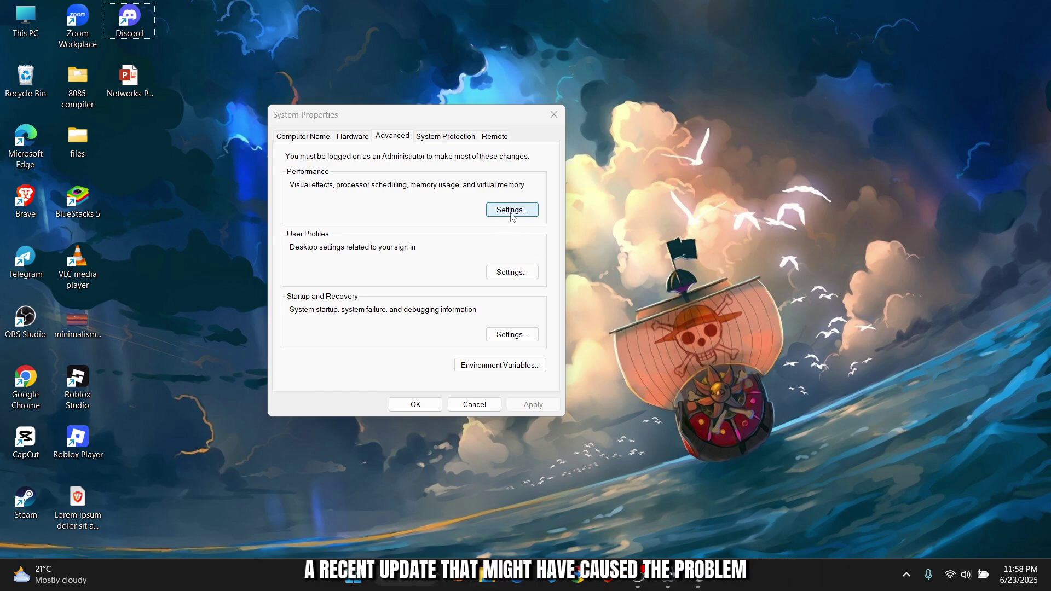
{"action": "left_click", "coordinate": [517, 334]}
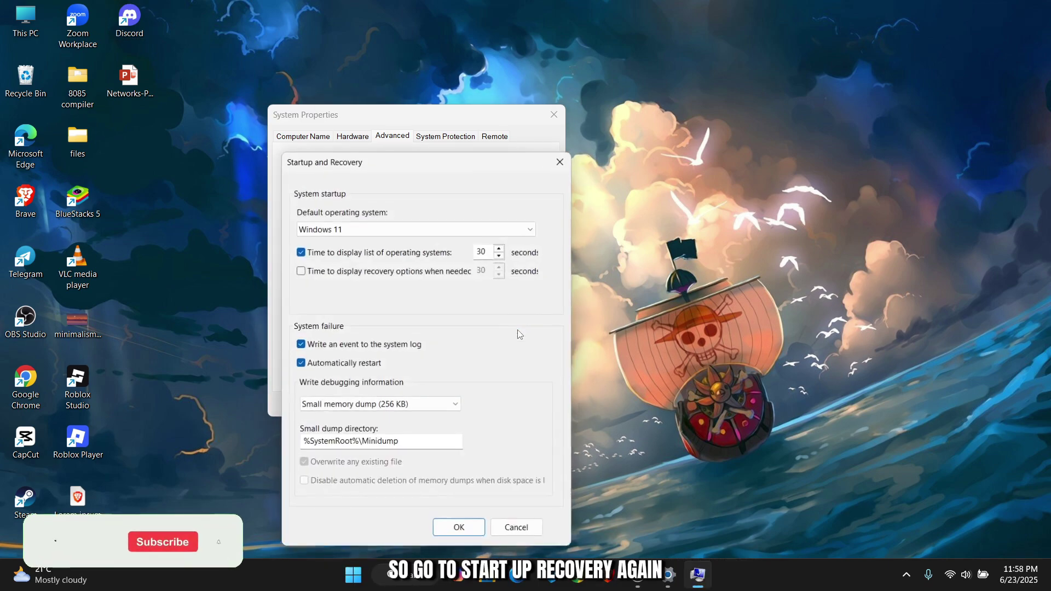
{"action": "left_click", "coordinate": [559, 162]}
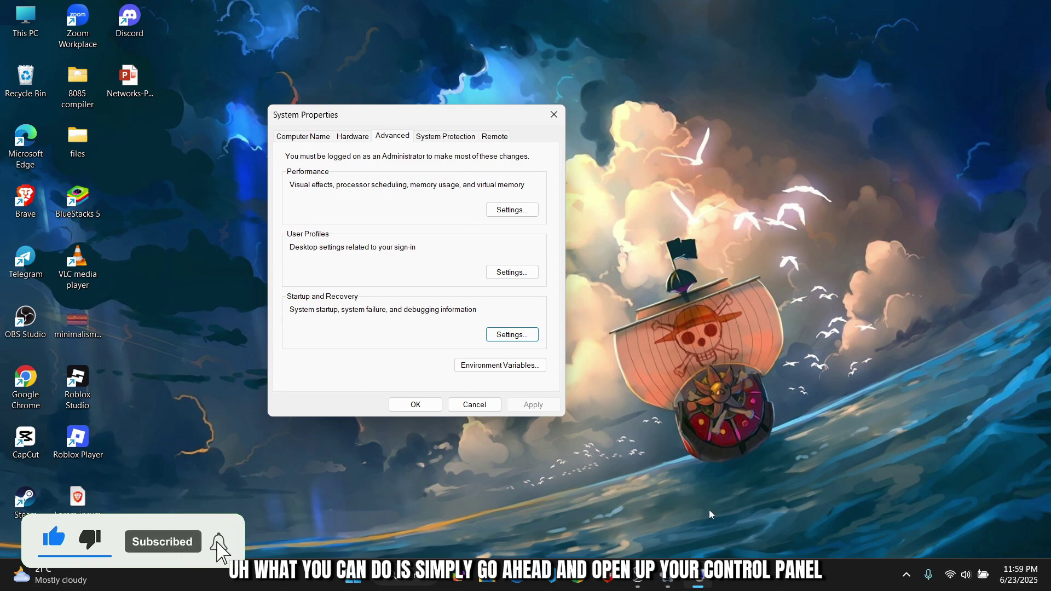
{"action": "left_click", "coordinate": [760, 403]}
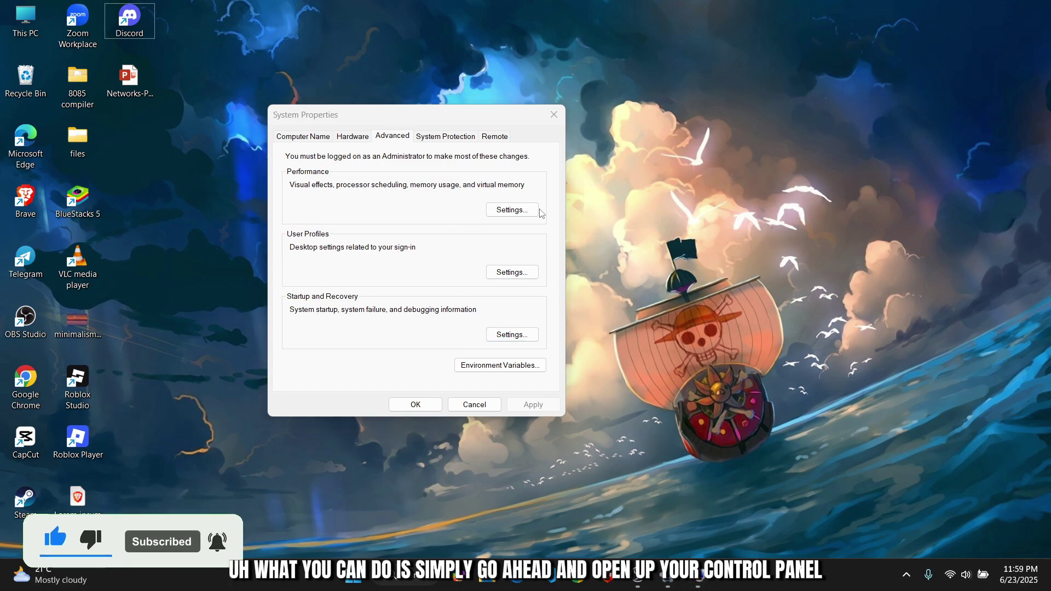
- Close System Properties, then find and open Control Panel
{"action": "left_click", "coordinate": [555, 114]}
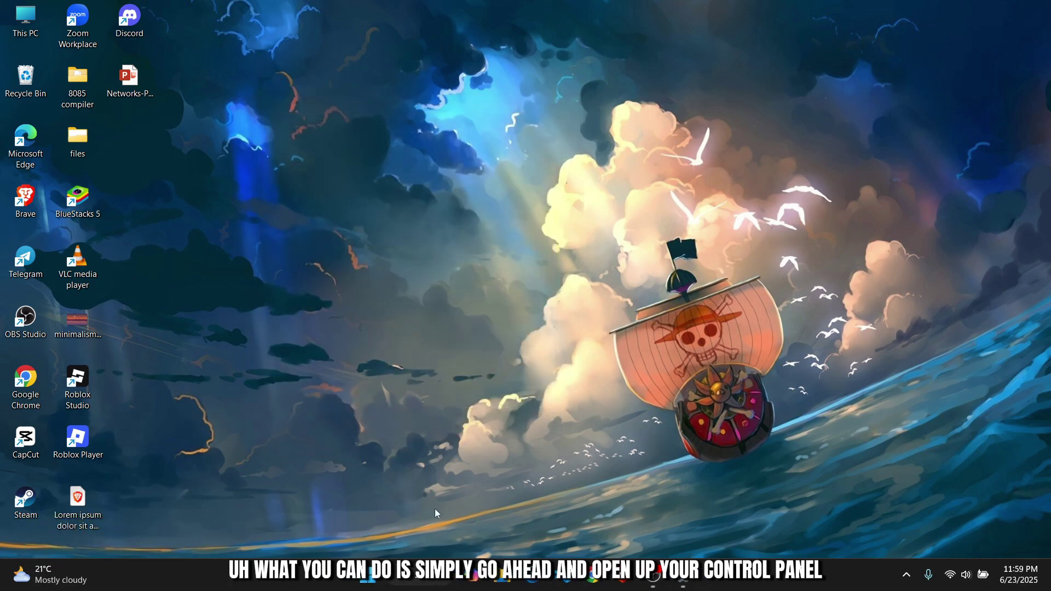
{"action": "left_click", "coordinate": [422, 576]}
{"action": "type", "text": "cont"}
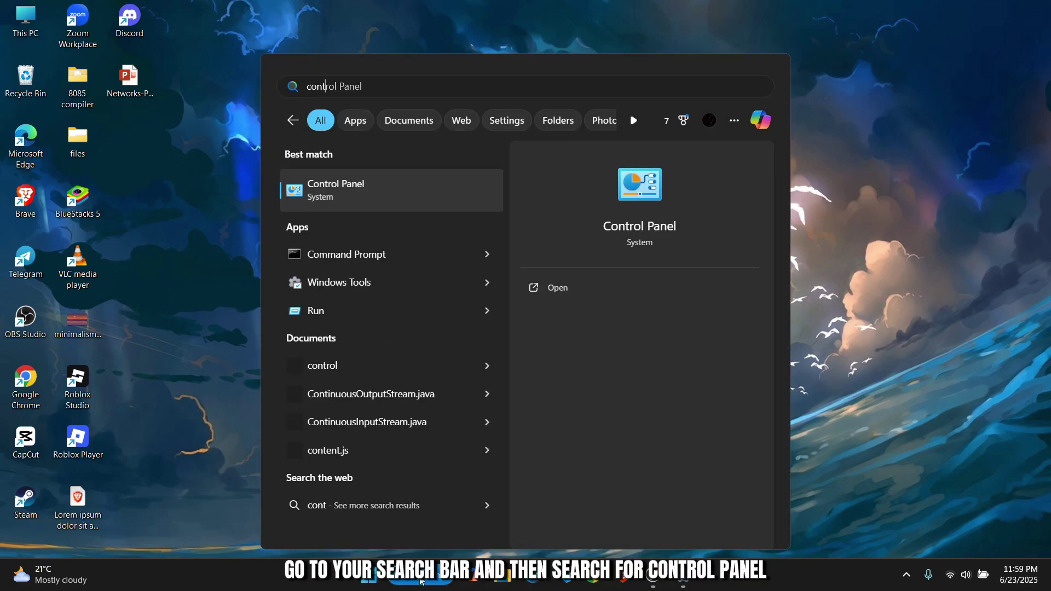
{"action": "key", "text": "Return"}
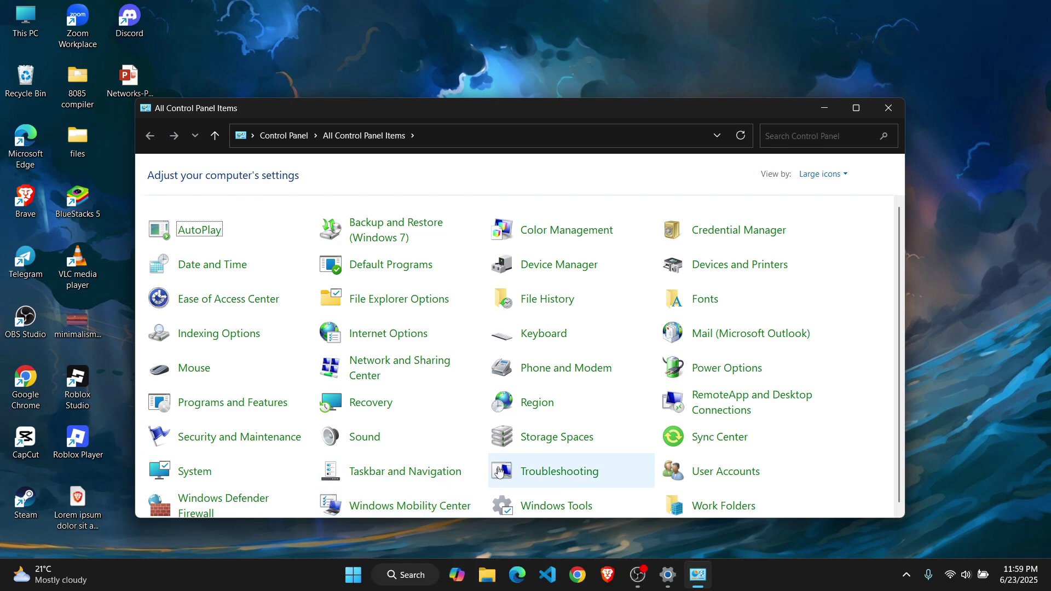
- View the installed Windows updates through Programs and Features, then close the Settings and Control Panel windows
{"action": "scroll", "coordinate": [497, 470], "scroll_direction": "down", "scroll_amount": 2}
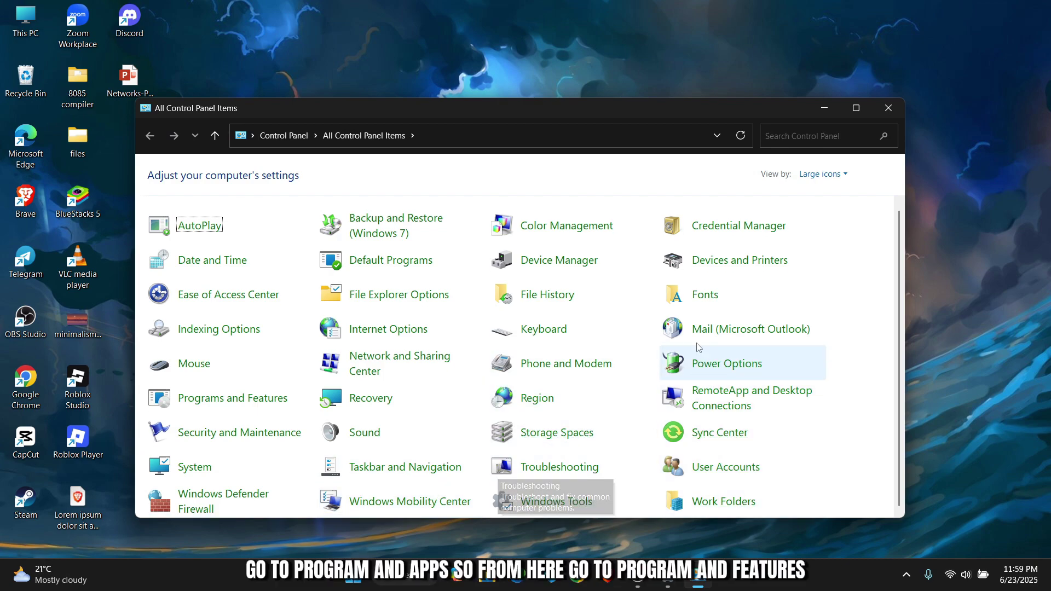
{"action": "left_click", "coordinate": [276, 408]}
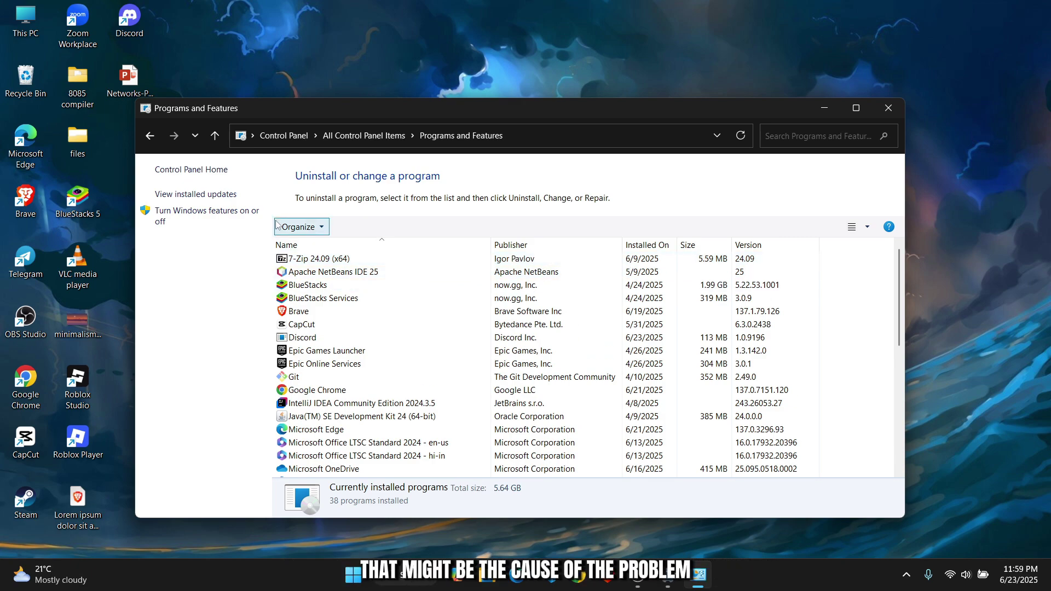
{"action": "left_click", "coordinate": [214, 200]}
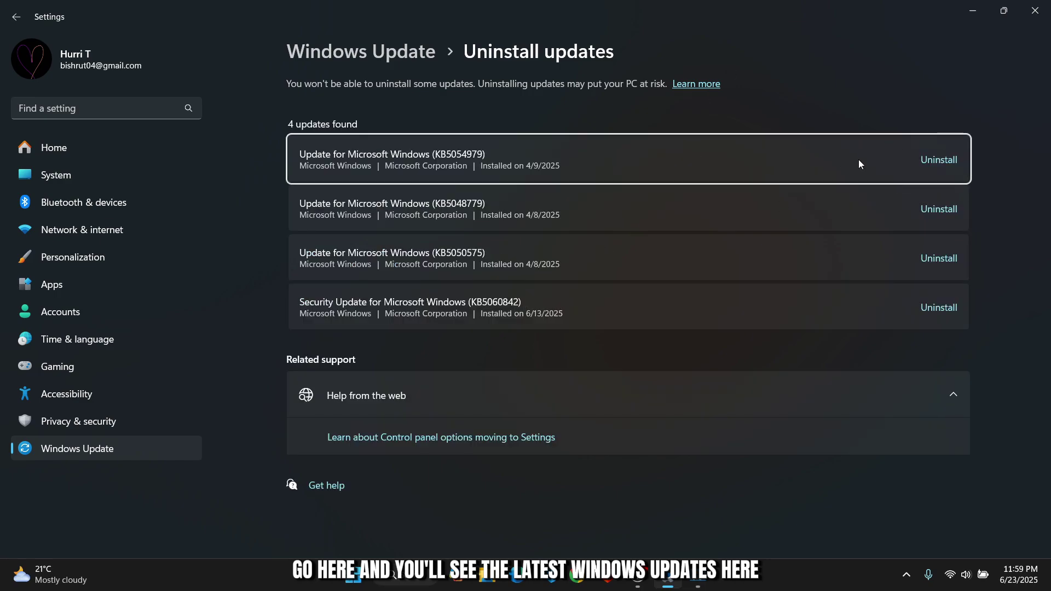
{"action": "left_click", "coordinate": [1034, 8]}
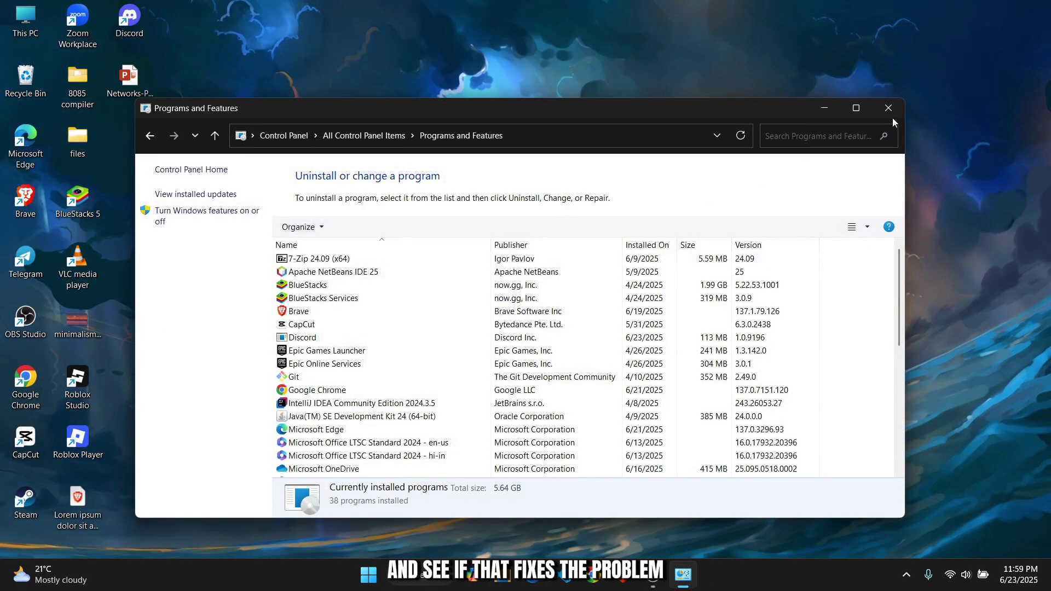
{"action": "left_click", "coordinate": [888, 107]}
- Restart the PC
{"action": "left_click", "coordinate": [384, 575]}
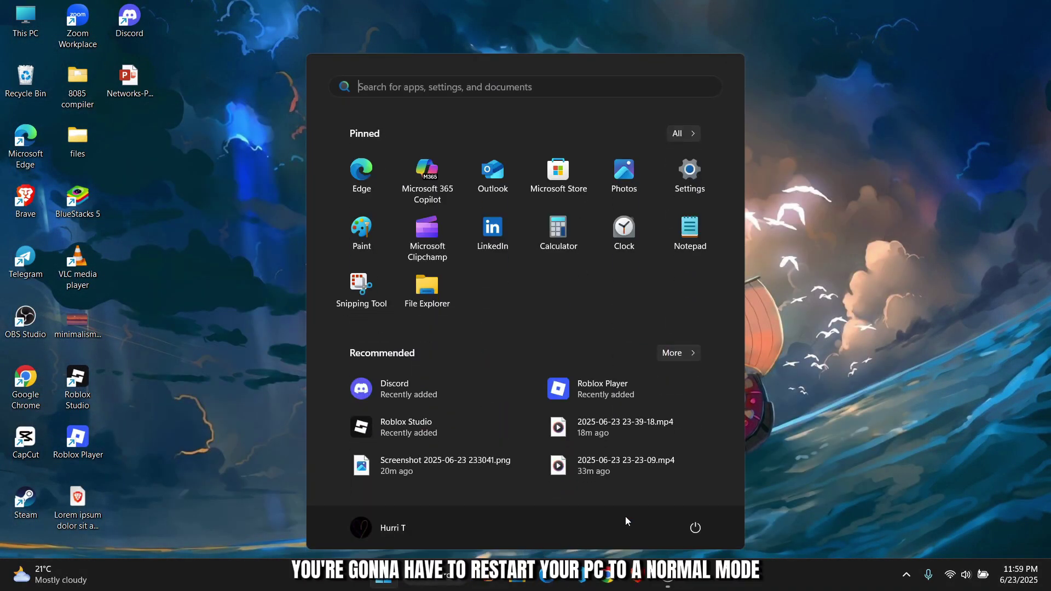
{"action": "left_click", "coordinate": [694, 528]}
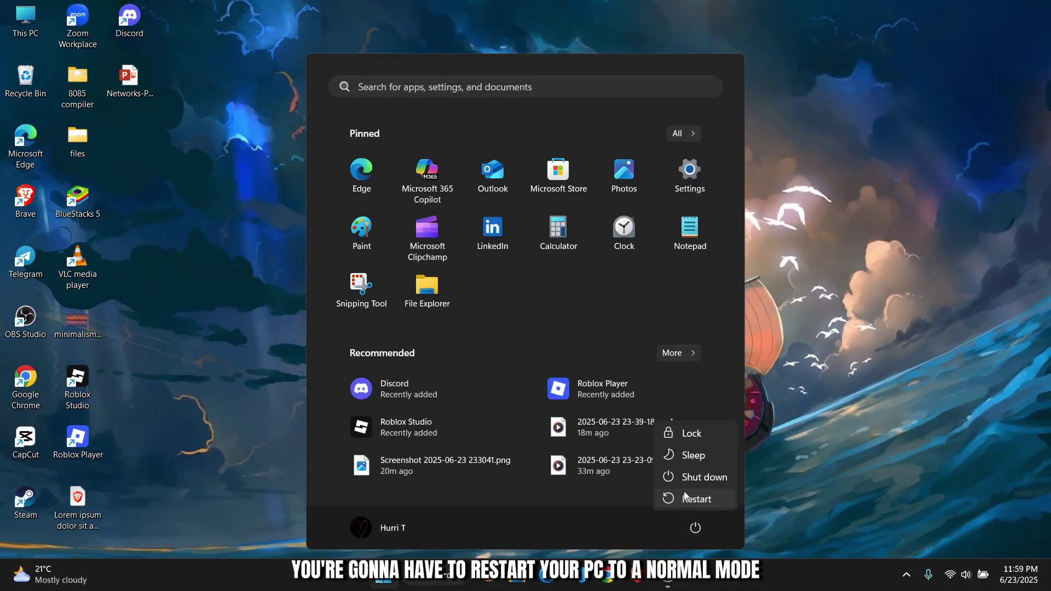
{"action": "left_click", "coordinate": [712, 495]}
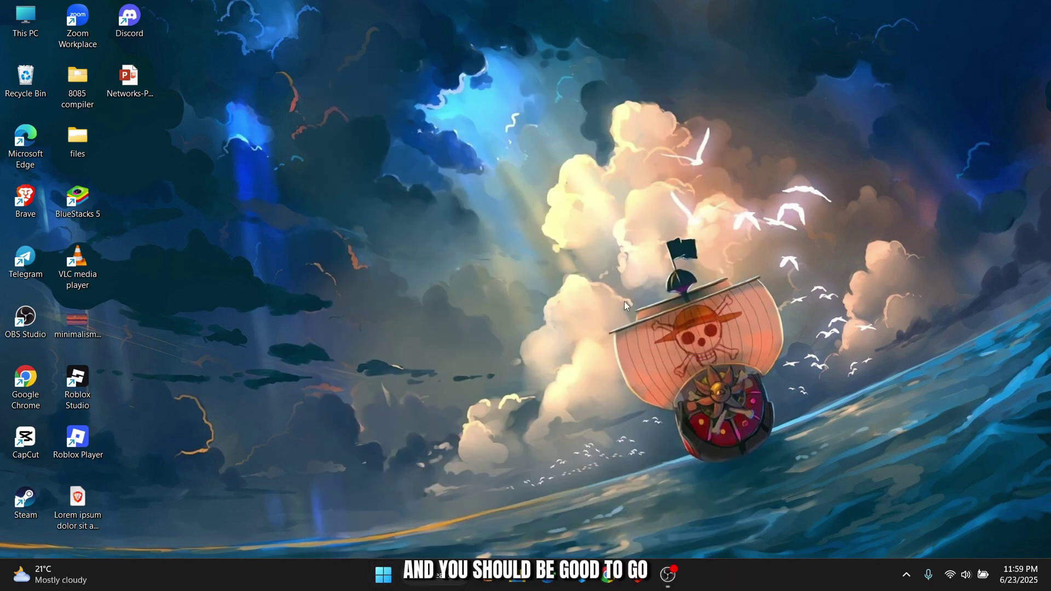